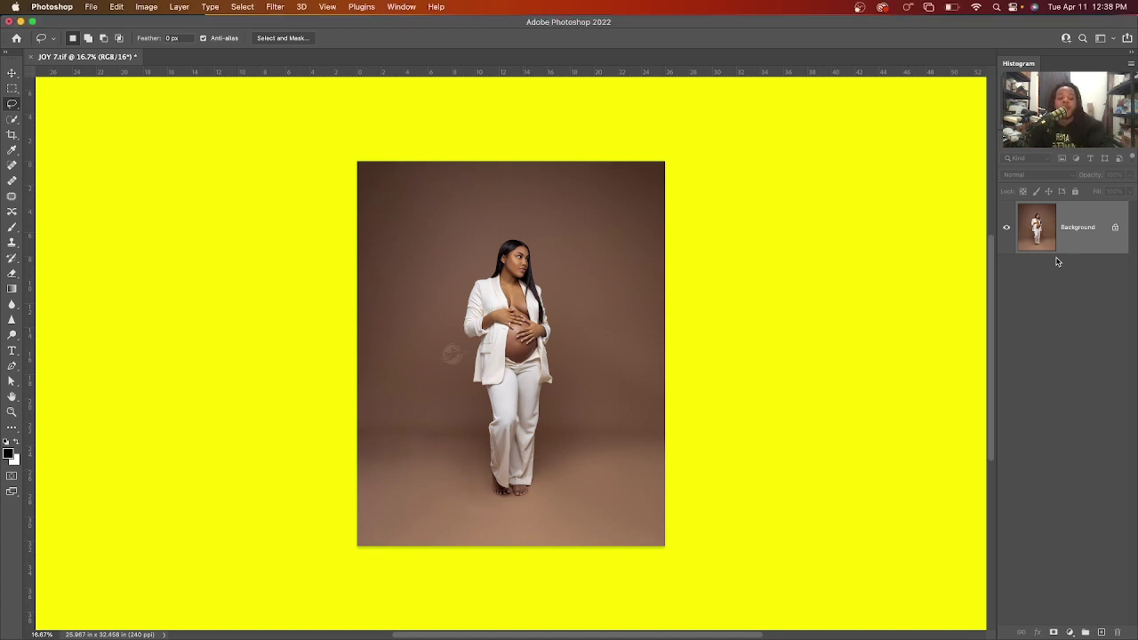
- Duplicate the portrait layer, then crop outward without Content-Aware to enlarge the canvas to 1080 × 1350 px
key("super+j")
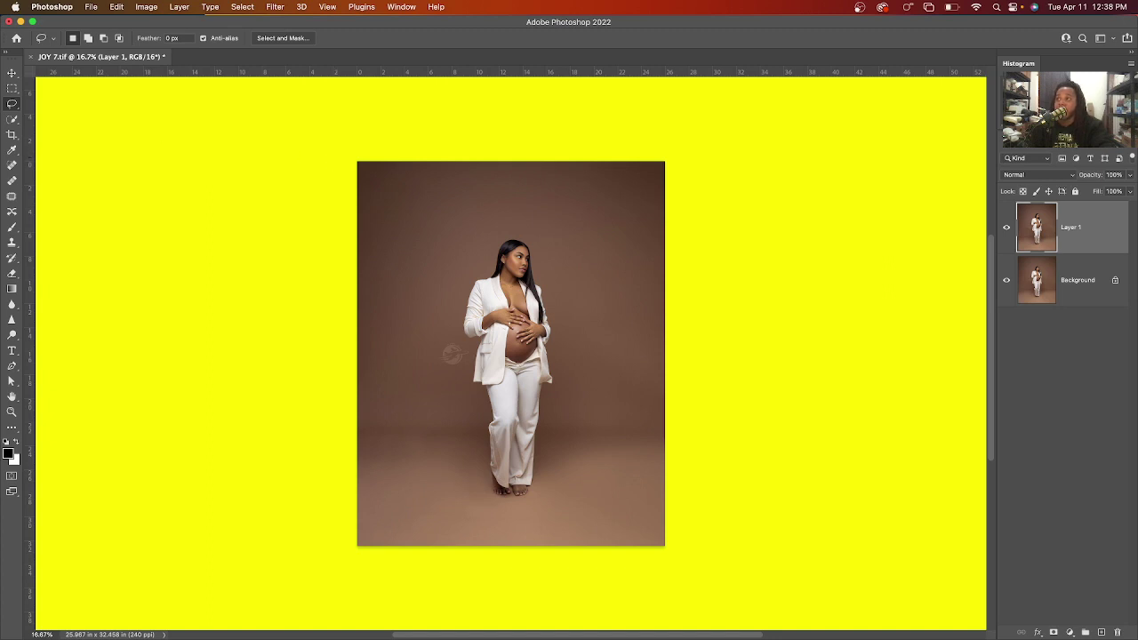
left_click(14, 135)
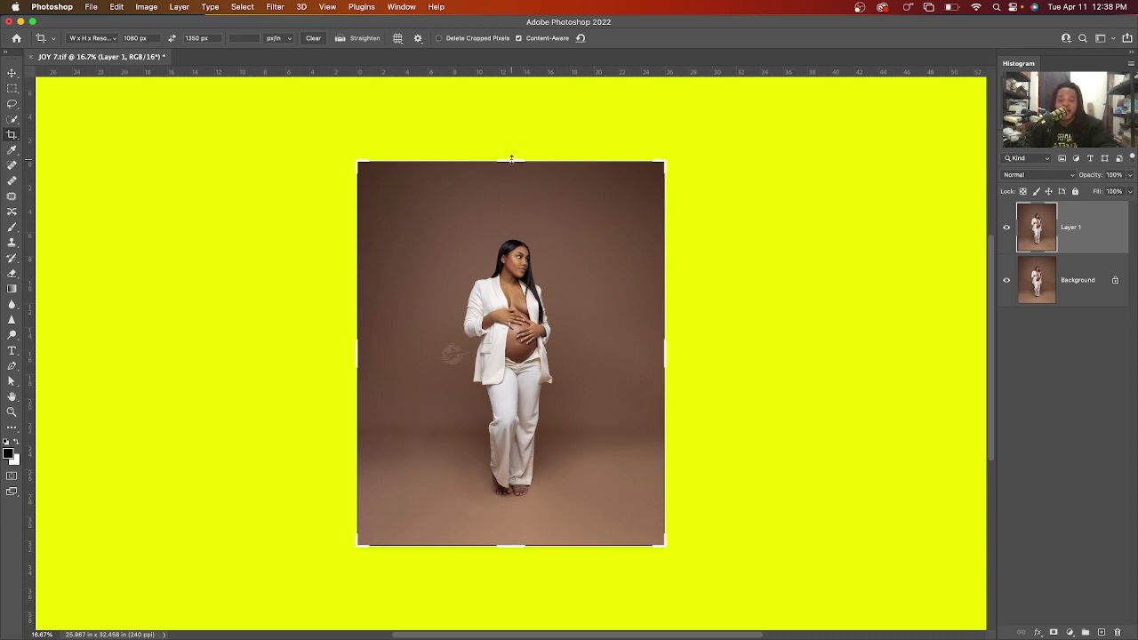
left_click(519, 38)
left_click_drag(512, 162, 520, 138)
left_click_drag(525, 571, 526, 593)
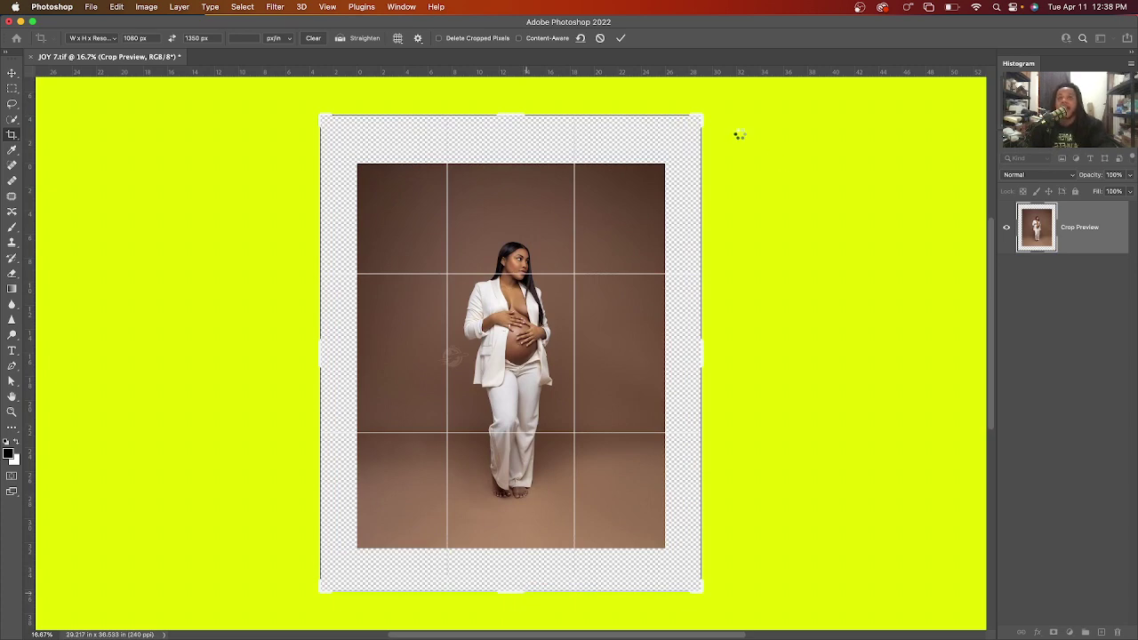
left_click(621, 39)
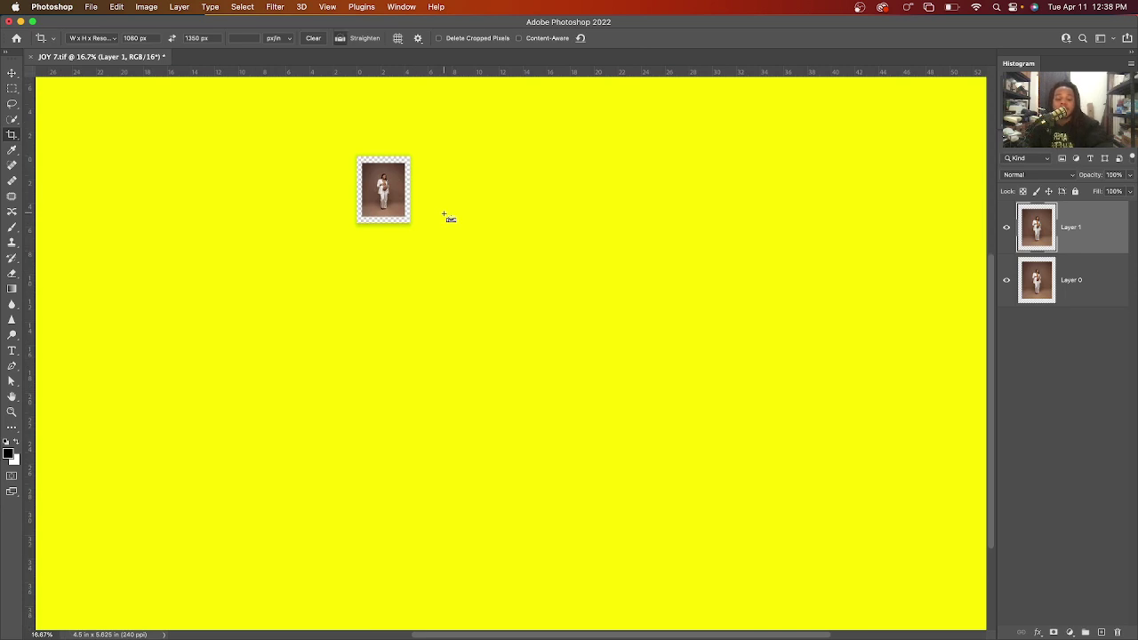
- Stretch a marquee-selected top strip of backdrop up to the canvas top, then select the bottom strip
scroll(449, 218, "up", 6)
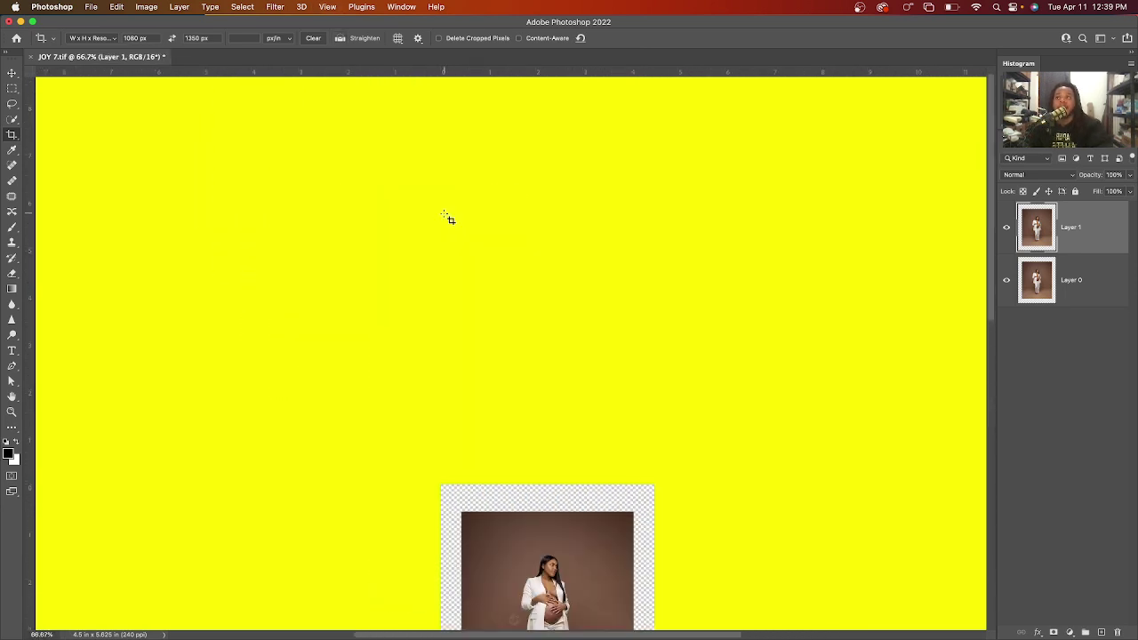
scroll(449, 218, "down", 6)
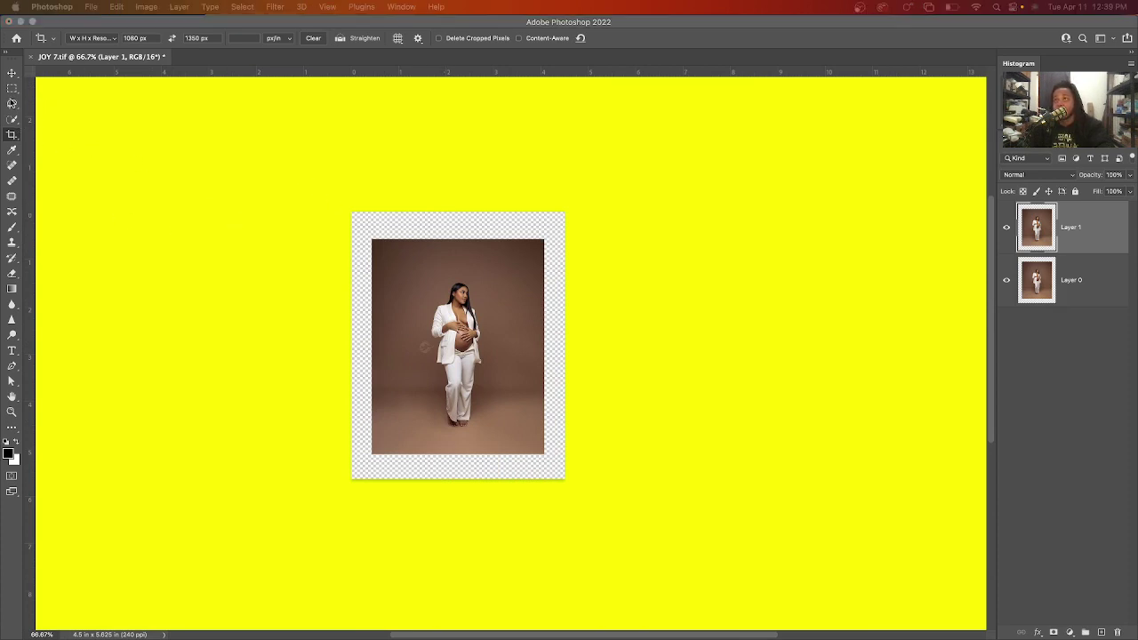
left_click(12, 88)
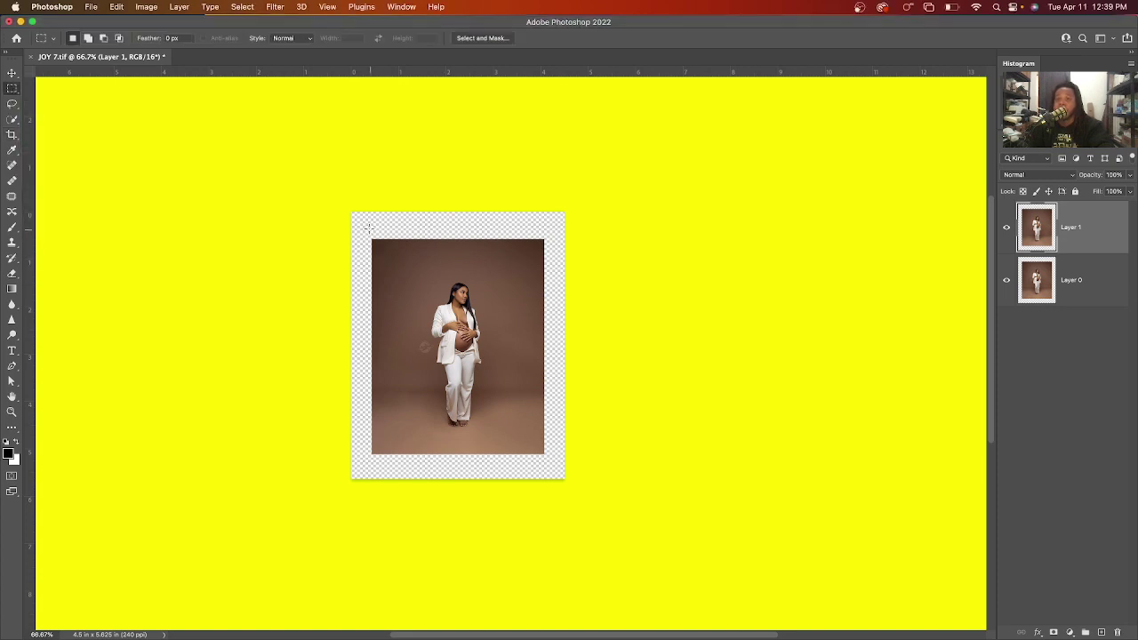
left_click_drag(369, 224, 544, 269)
key("super+t")
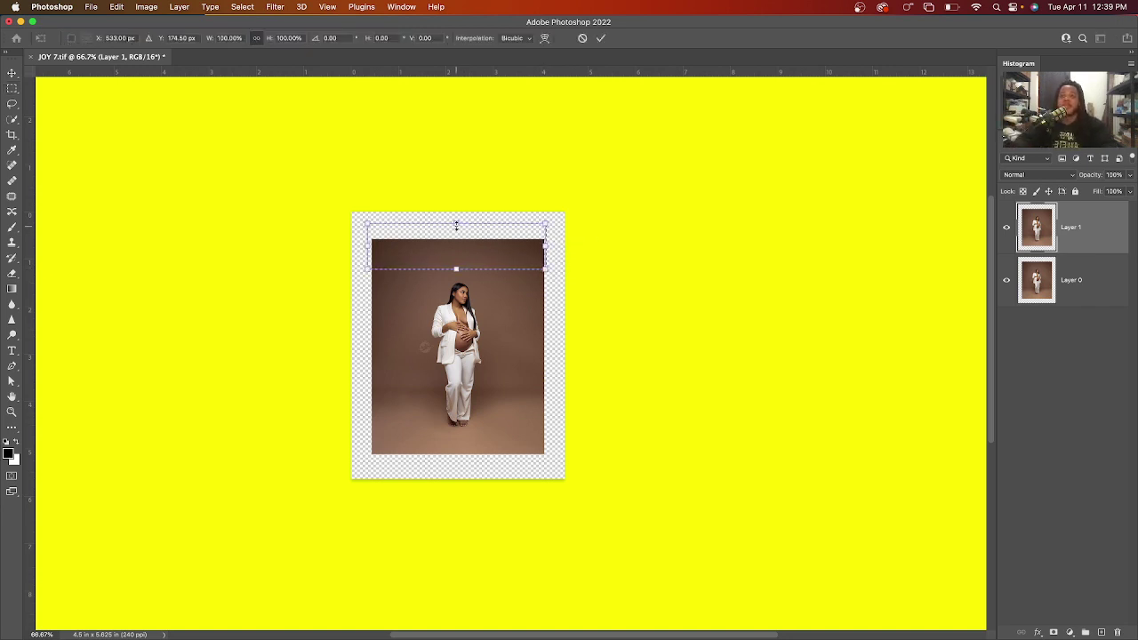
left_click_drag(456, 226, 460, 183)
key("Return")
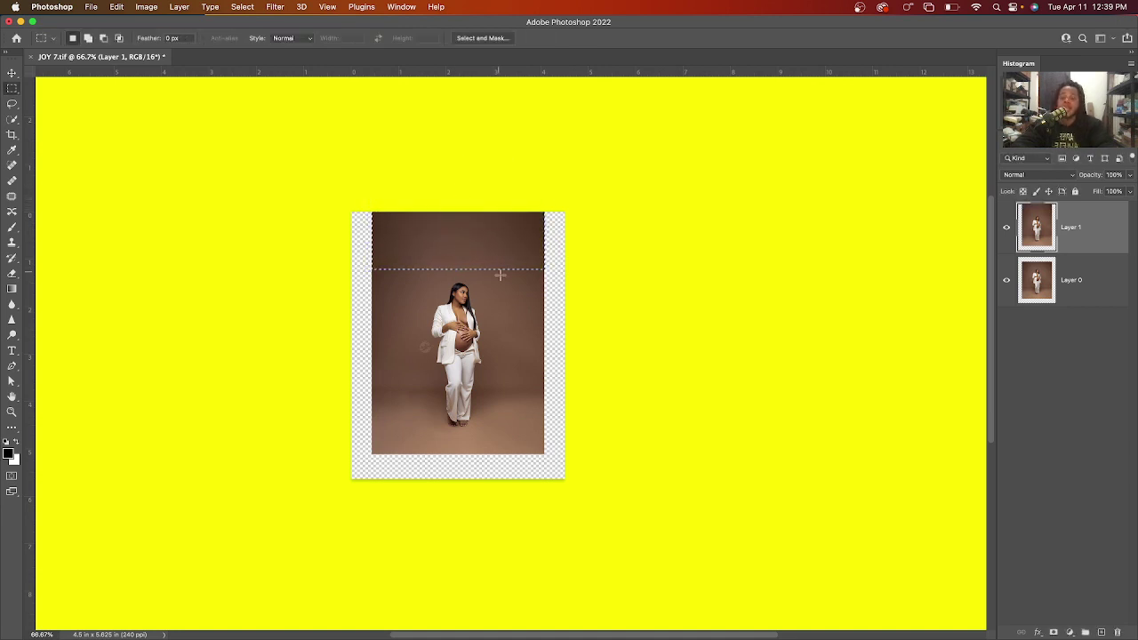
left_click(631, 263)
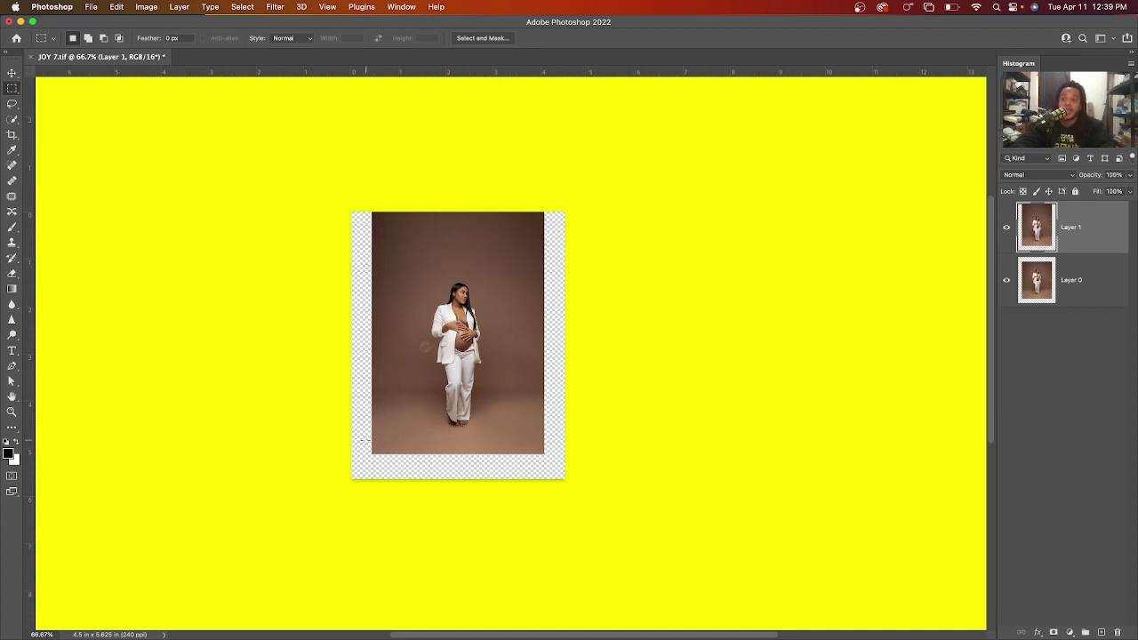
left_click_drag(365, 439, 579, 467)
- Transform the bottom backdrop strip down toward the canvas bottom, retrying after undos, then deselect
key("super+t")
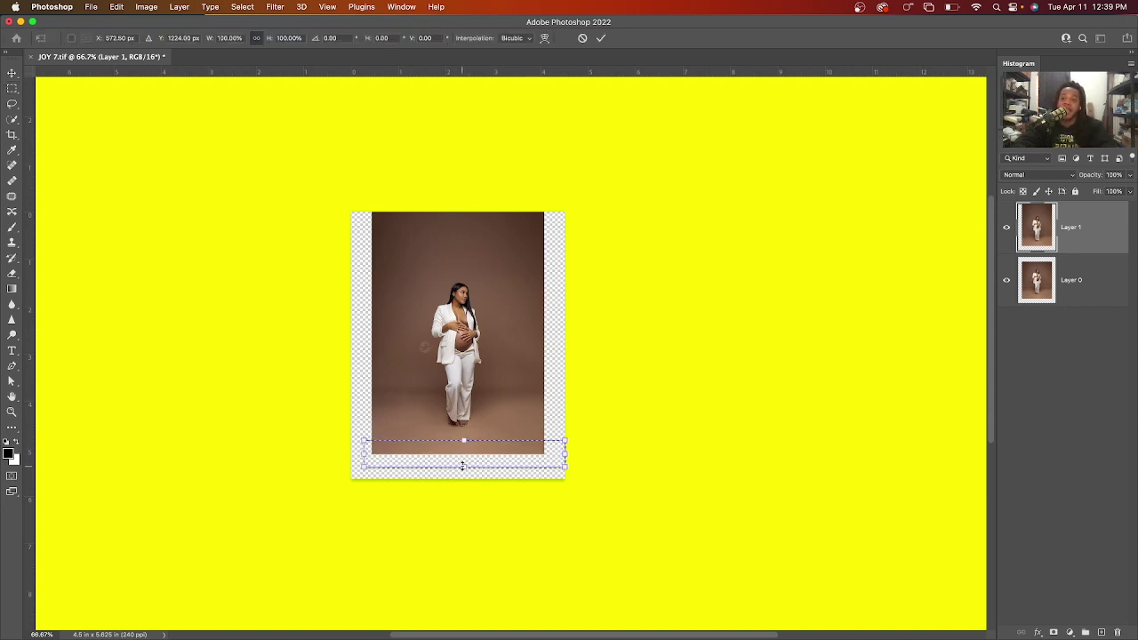
left_click_drag(463, 467, 464, 513)
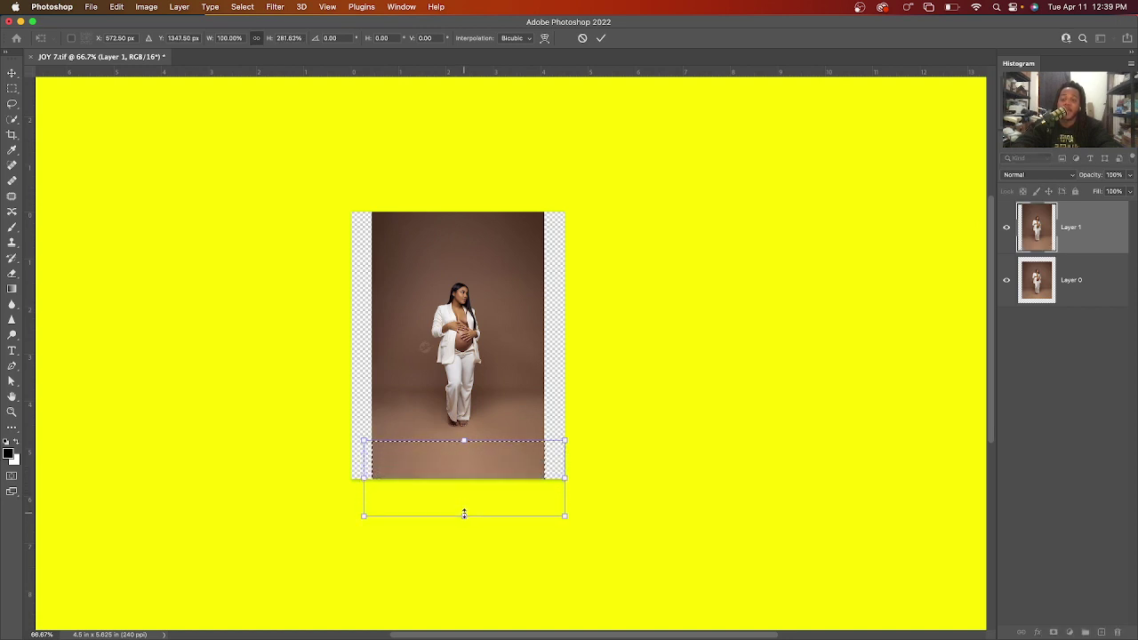
key("super+z")
left_click_drag(463, 464, 468, 517)
key("super+z")
key("Return")
key("super+d")
- Select the backdrop strip on the photo's right side and stretch it out to the canvas edge
left_click_drag(590, 498, 528, 196)
key("super+t")
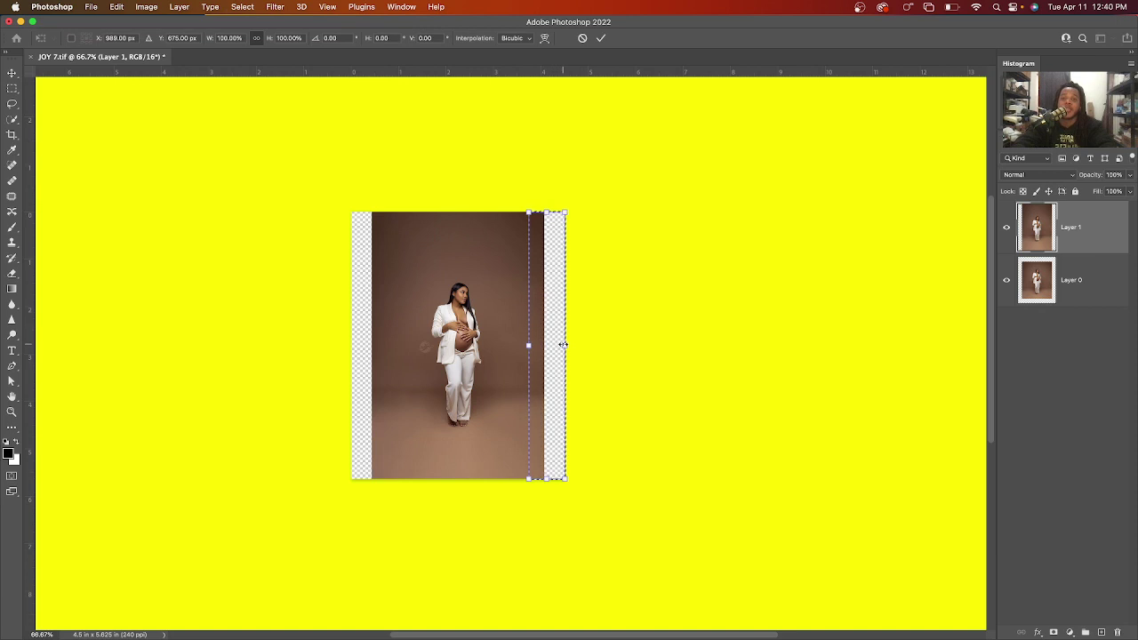
left_click_drag(564, 344, 616, 345)
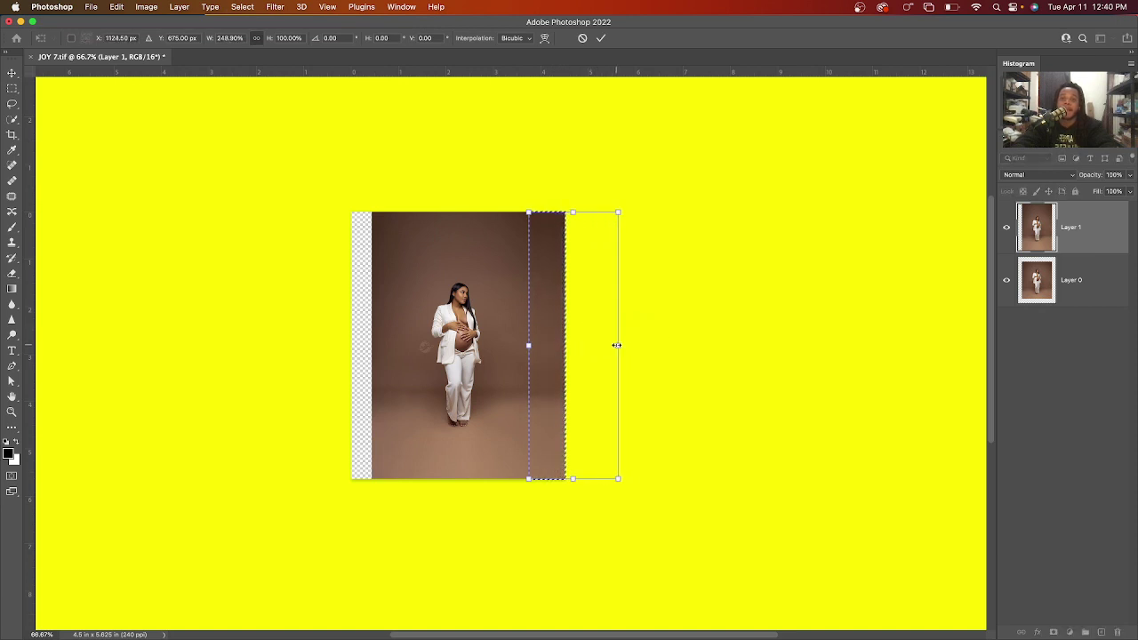
key("Escape")
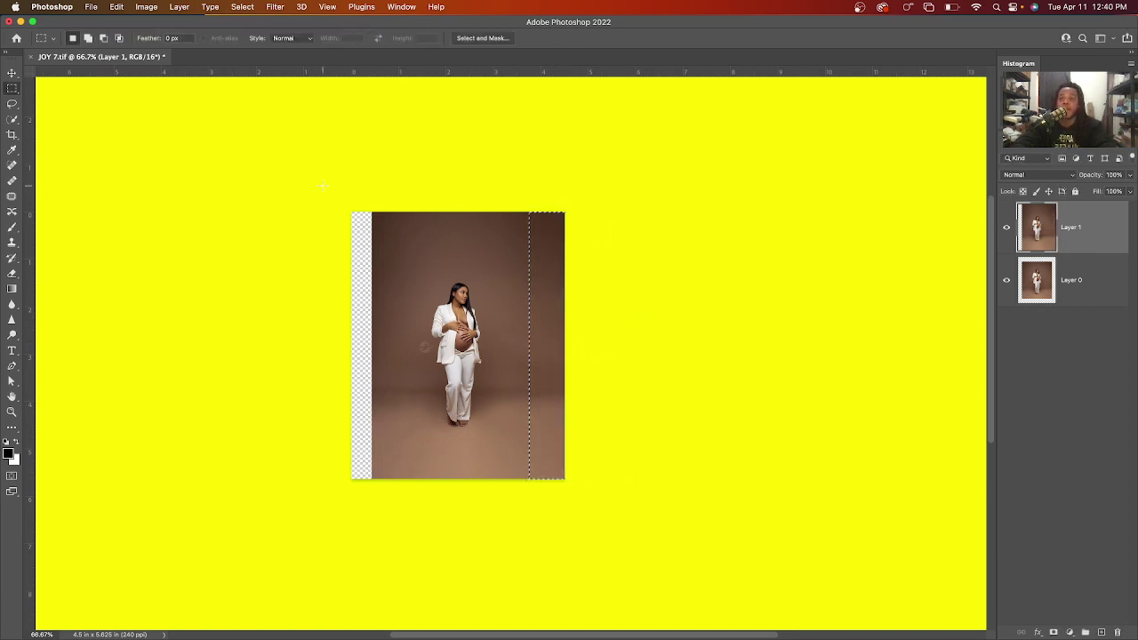
- Select the backdrop strip on the photo's left side and stretch it out to the canvas edge
left_click_drag(352, 193, 395, 515)
key("super+t")
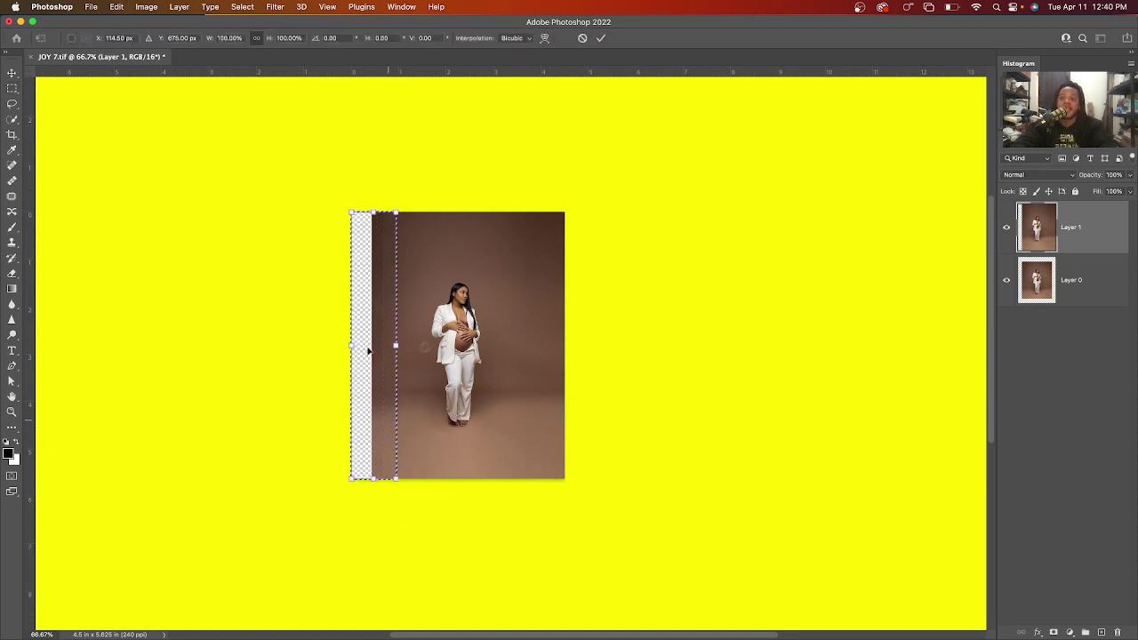
left_click_drag(353, 347, 315, 348)
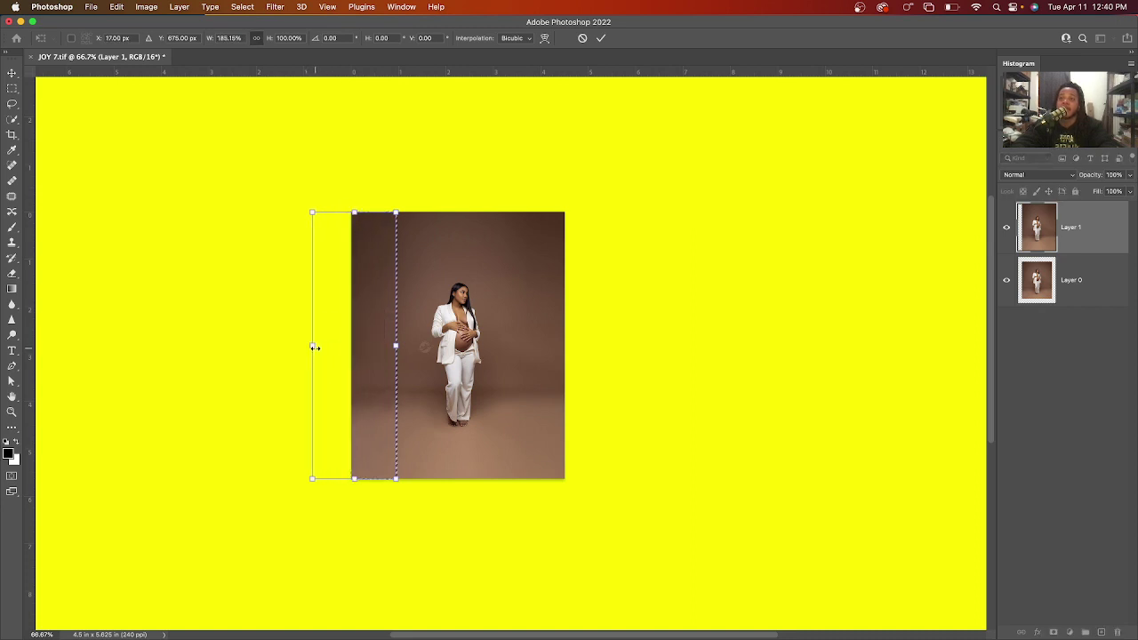
key("Escape")
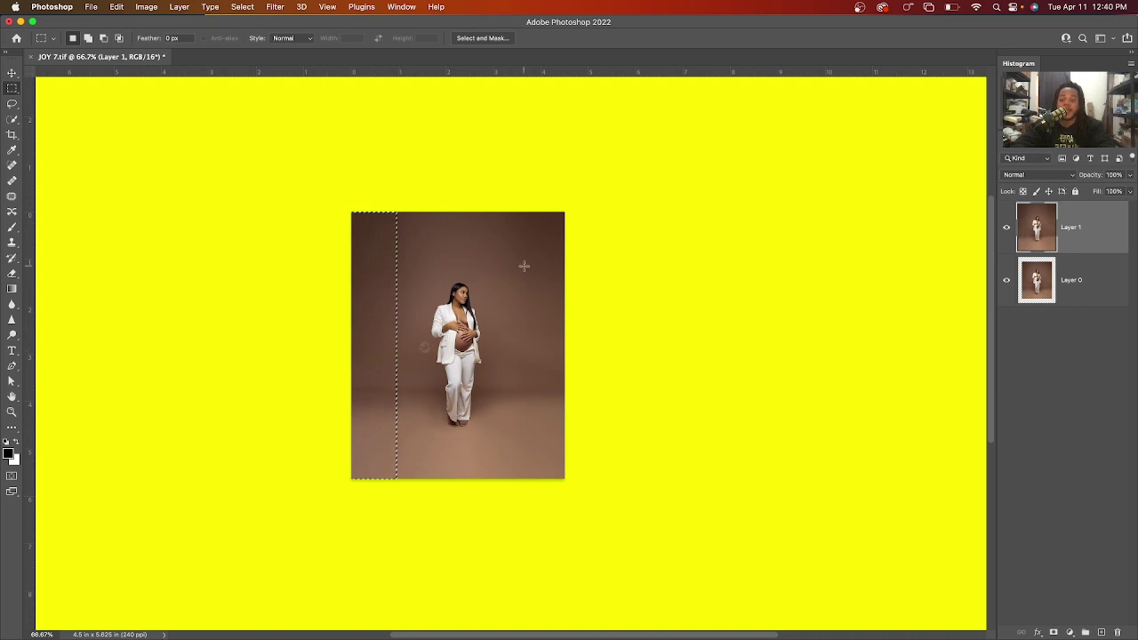
- Deselect the left strip and zoom in and back out to inspect the seamless brown backdrop
key("super+d")
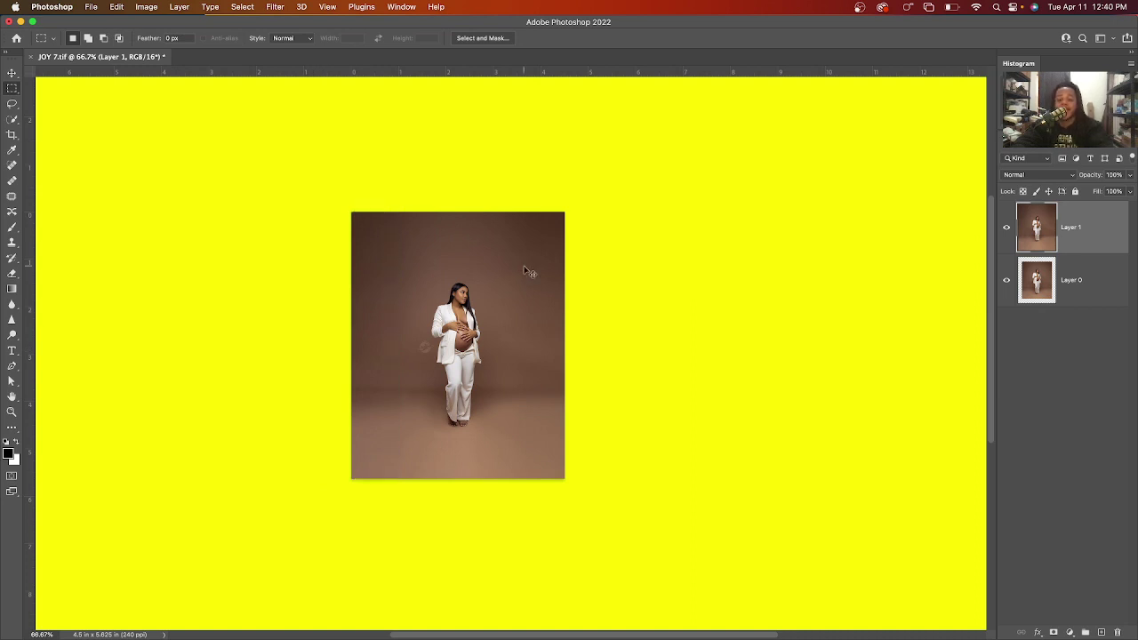
key("super+equal")
key("super+equal")
key("super+equal")
key("super+minus")
key("super+minus")
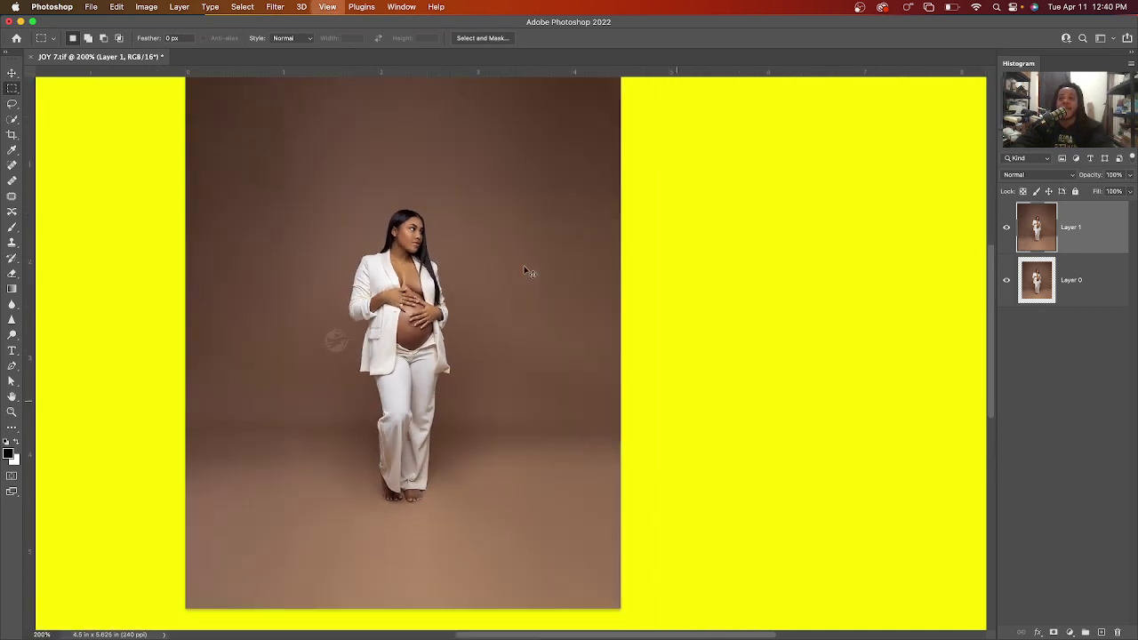